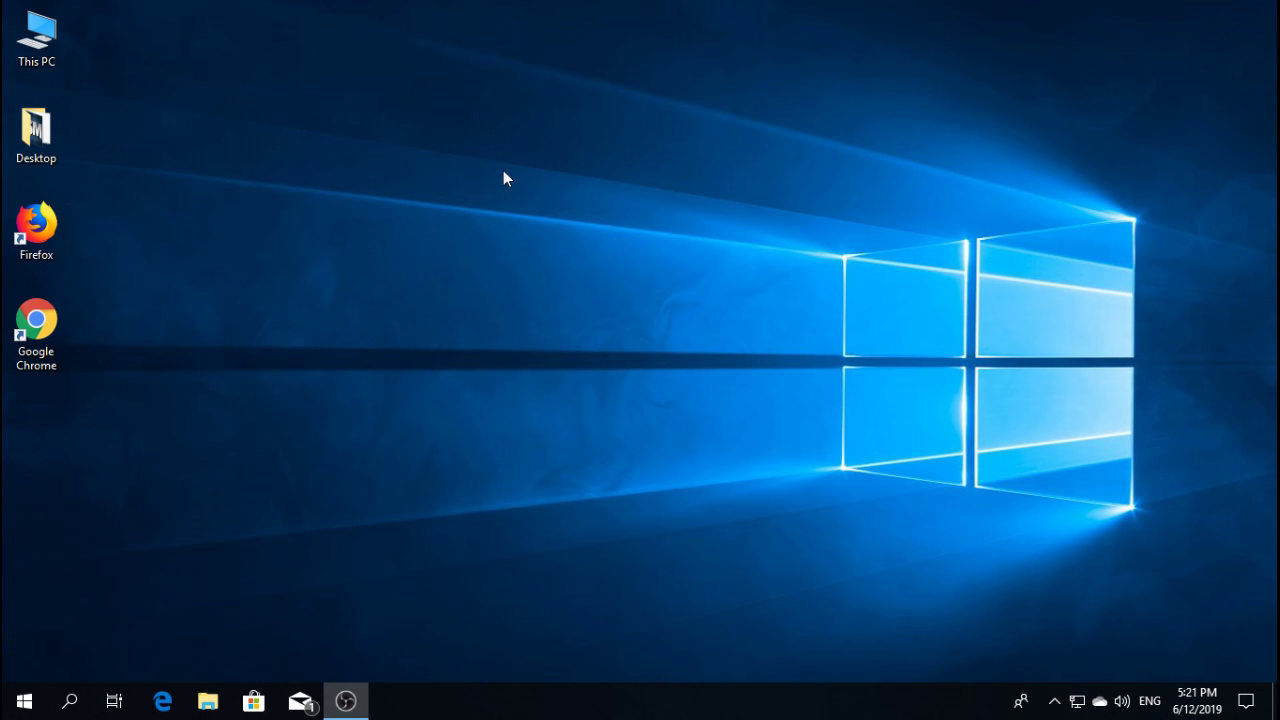
Open the desktop icon settings from the theme personalization settings.
right_click(459, 134)
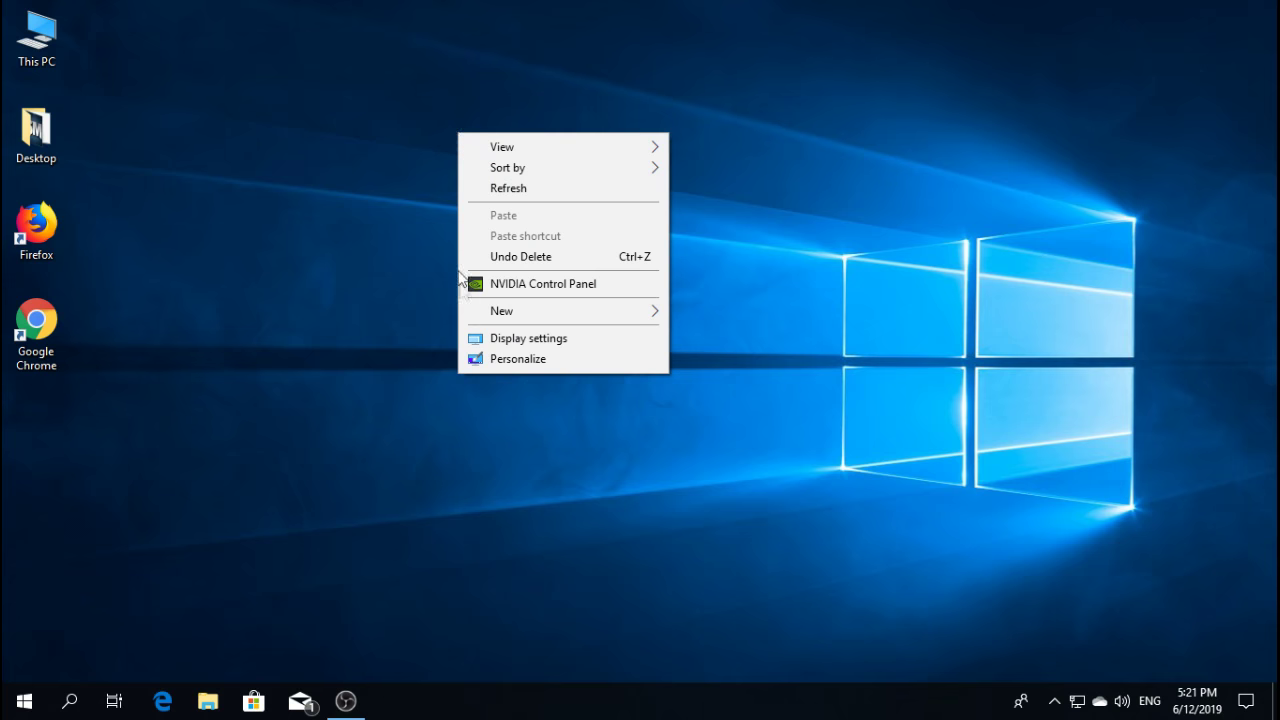
left_click(536, 362)
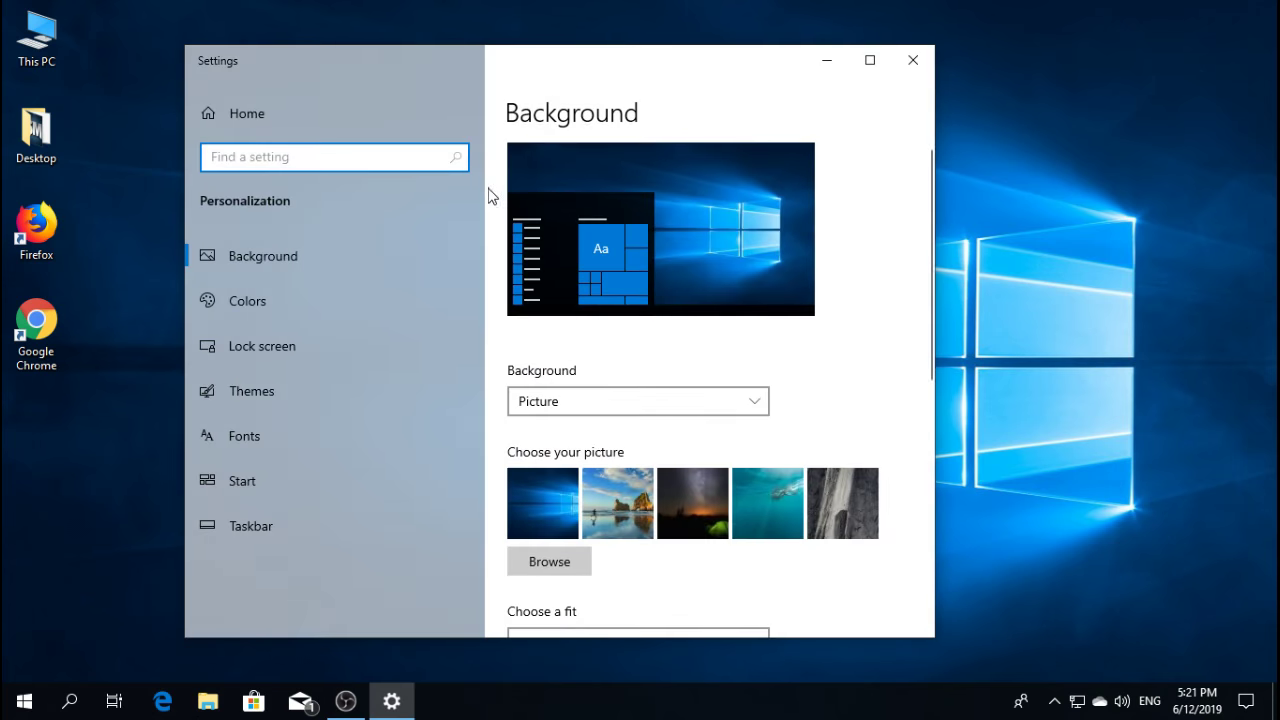
left_click(246, 398)
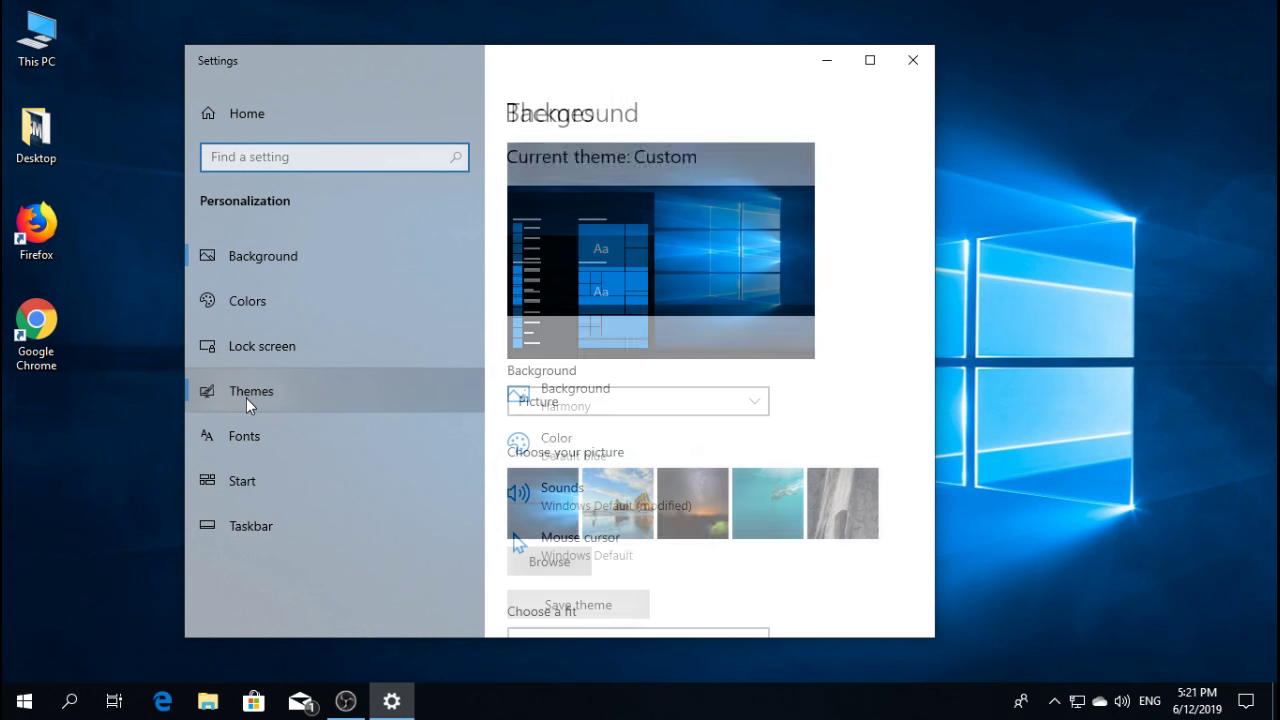
scroll(640, 337, "down", 3)
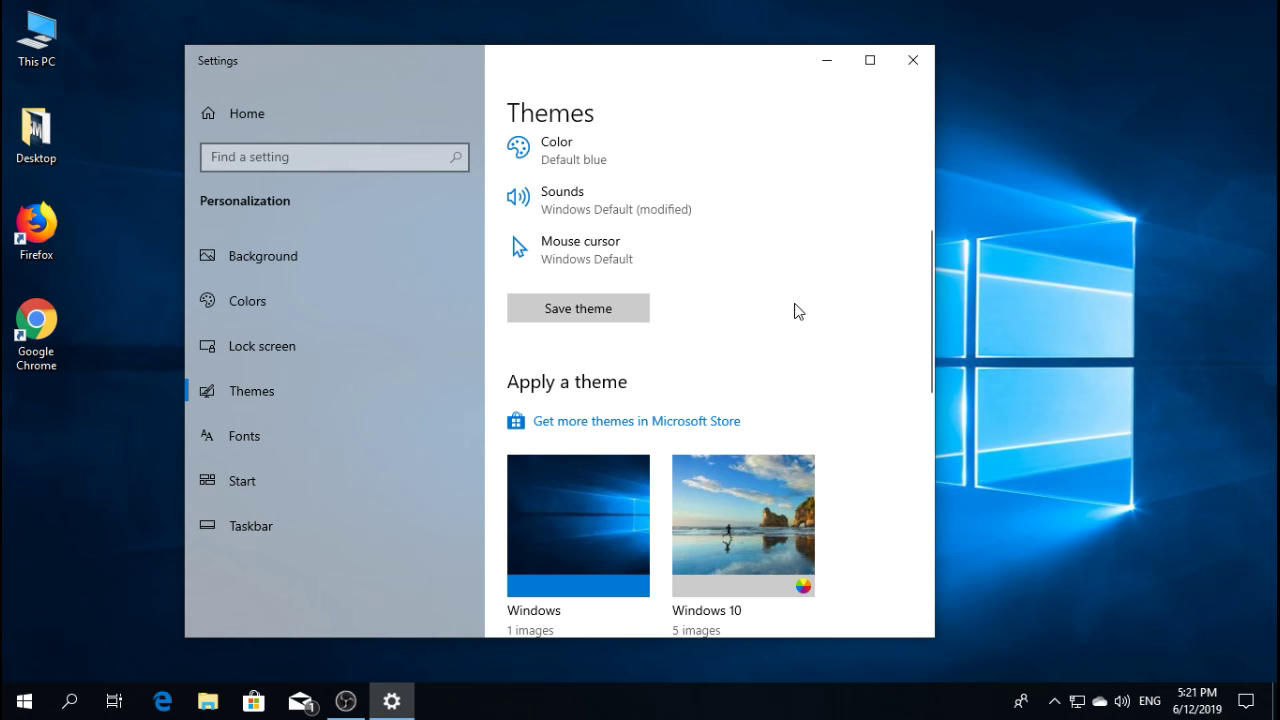
scroll(797, 309, "down", 5)
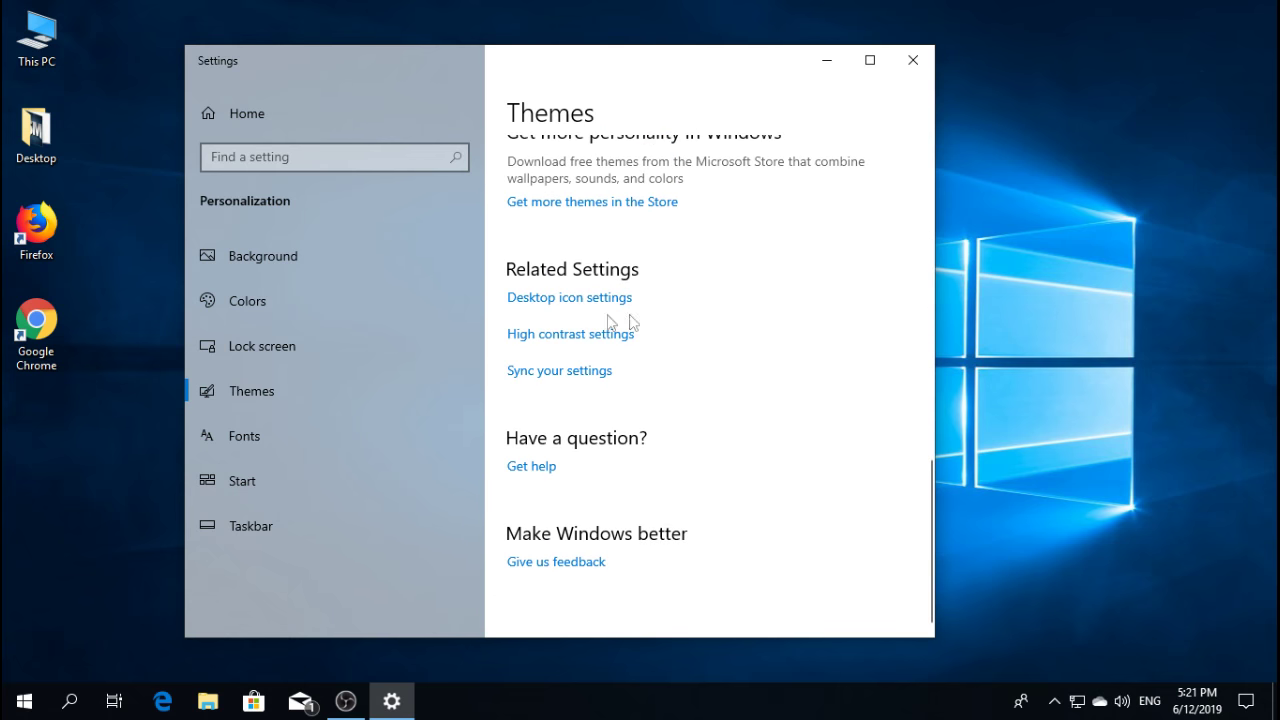
left_click(537, 303)
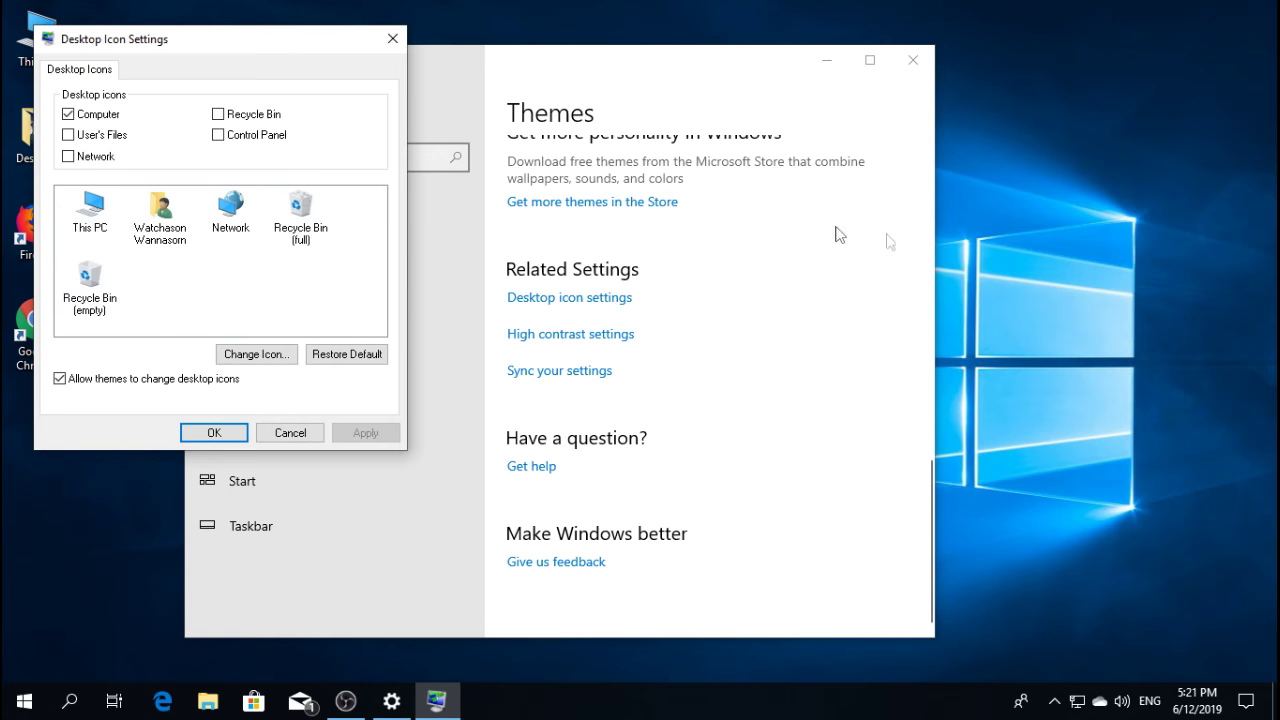
Enable the Network desktop icon, apply the change, and close the personalization settings.
left_click_drag(318, 42, 450, 42)
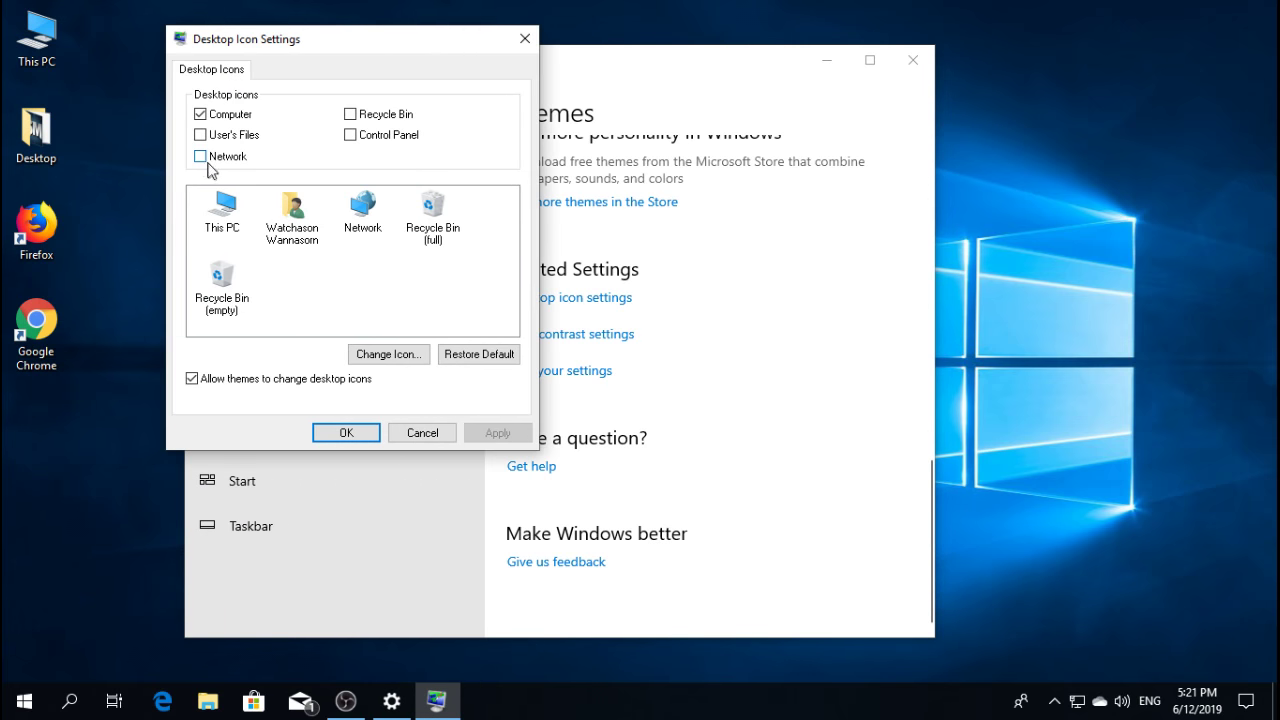
left_click(200, 158)
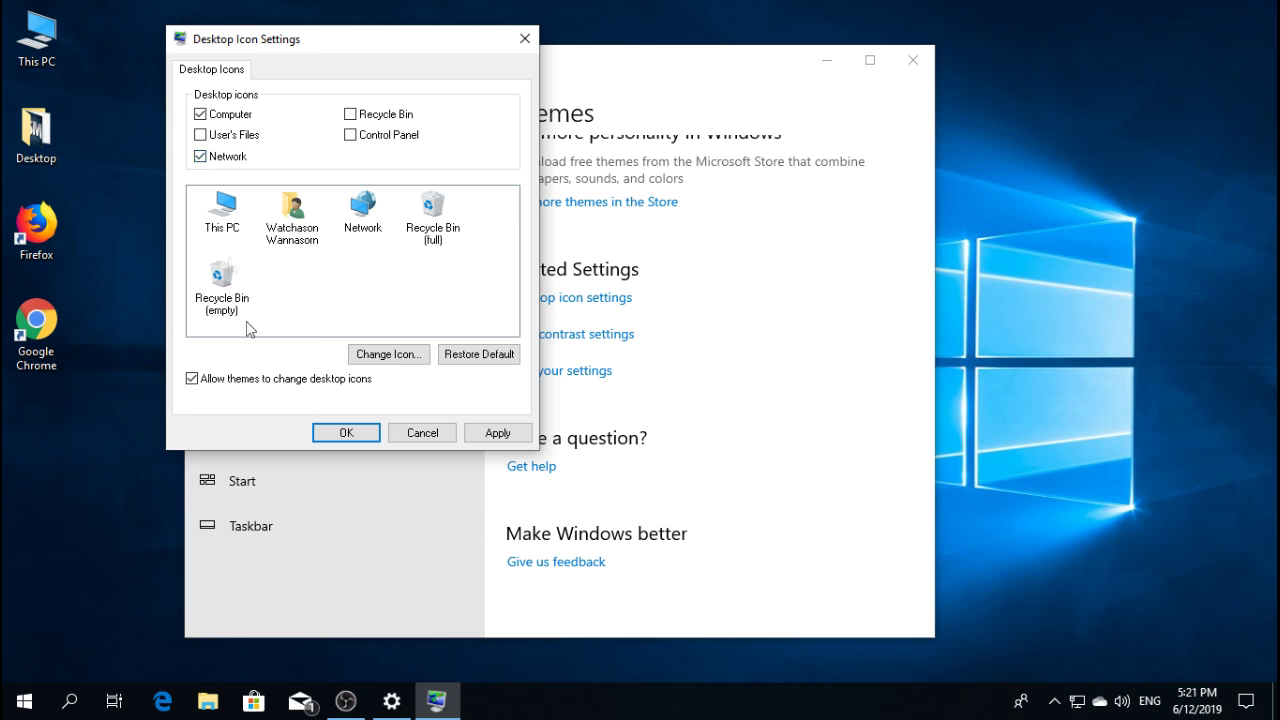
left_click(495, 433)
left_click(346, 433)
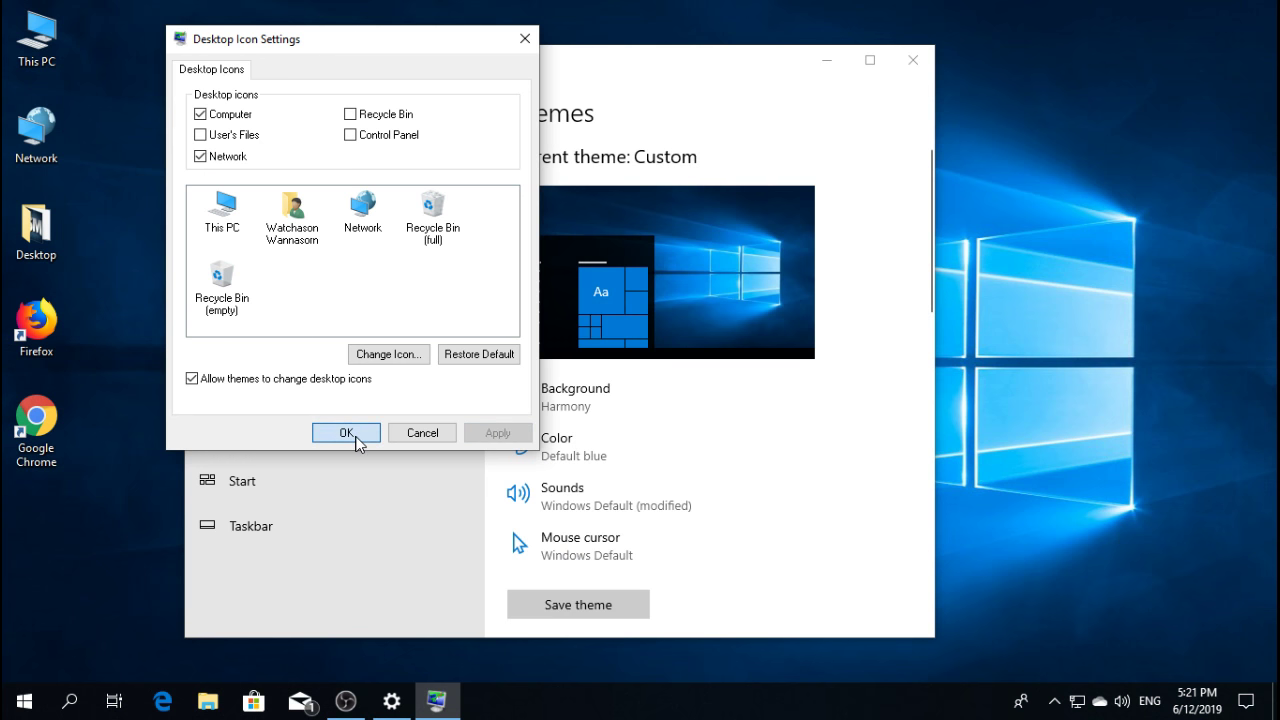
left_click(914, 64)
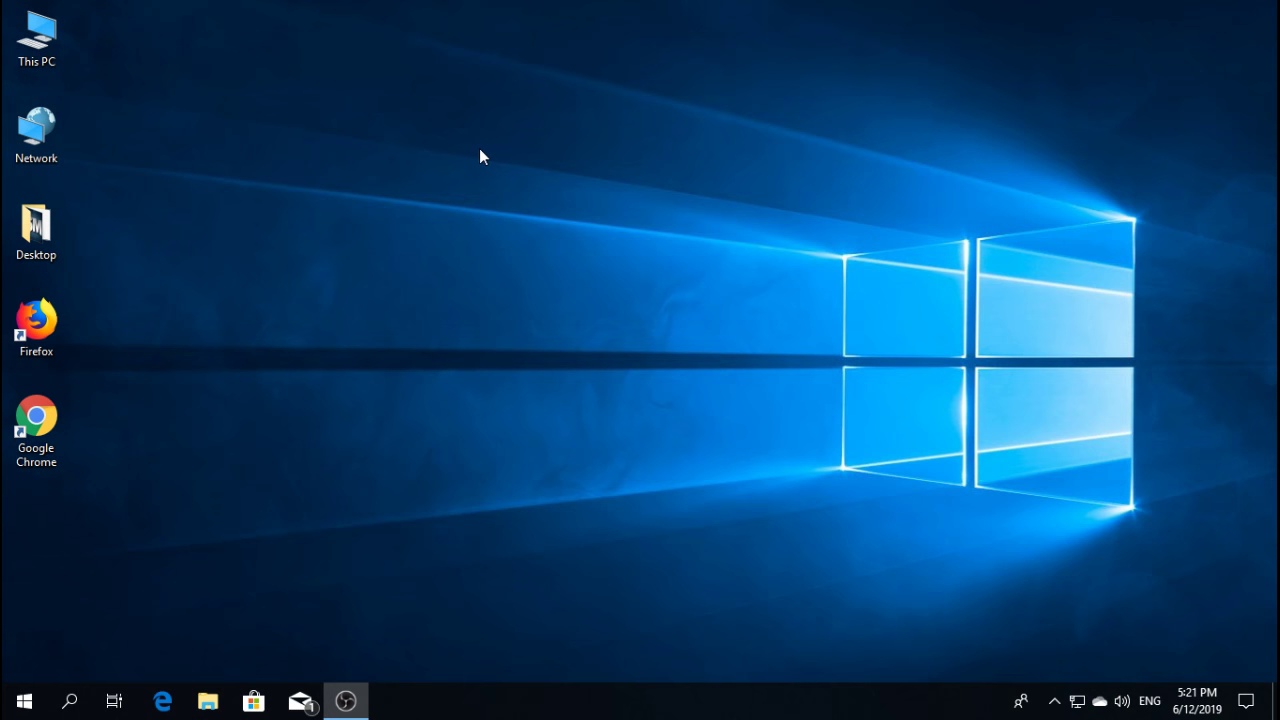
Open the Ethernet adapter's properties by way of the desktop Network icon's properties and the adapter settings.
right_click(46, 140)
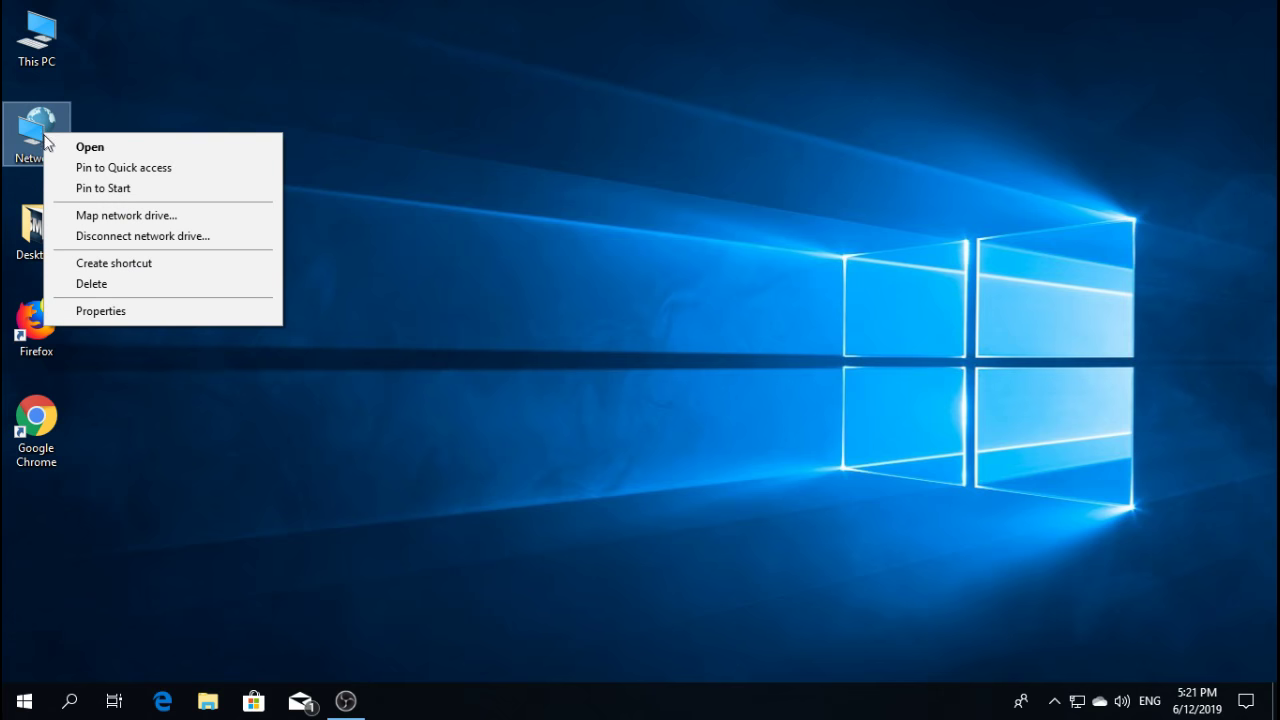
left_click(99, 312)
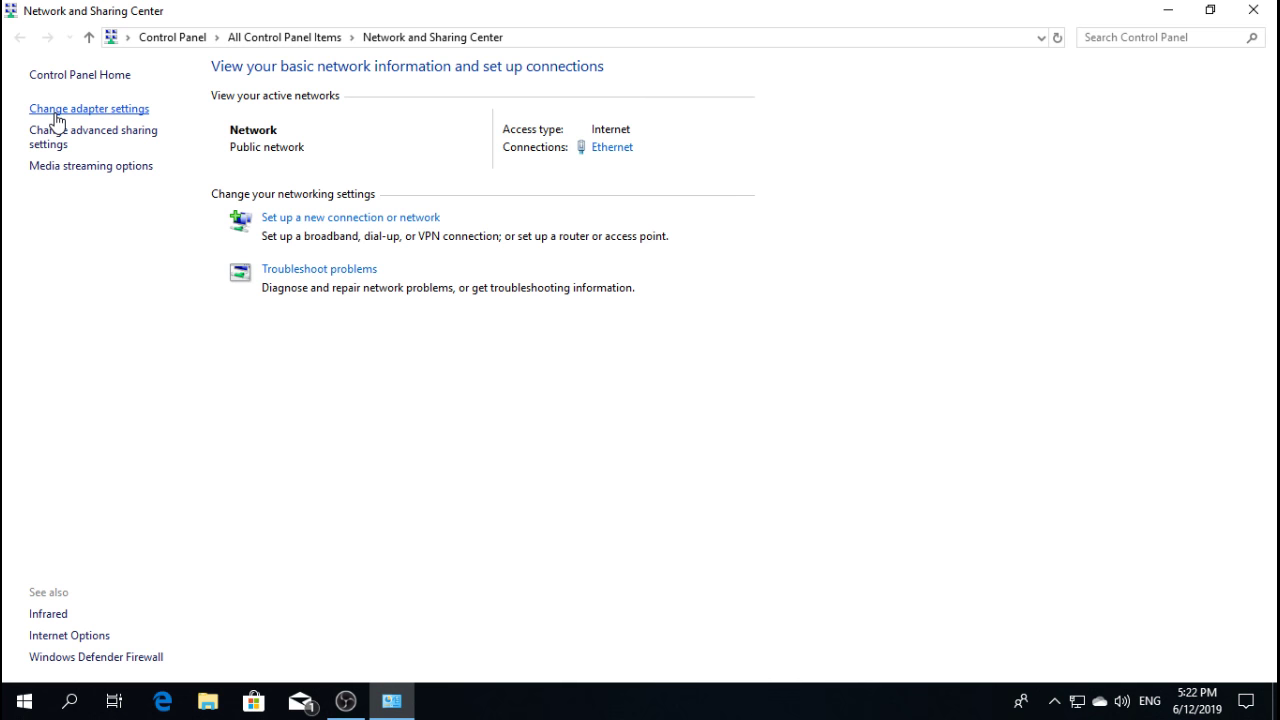
left_click(53, 112)
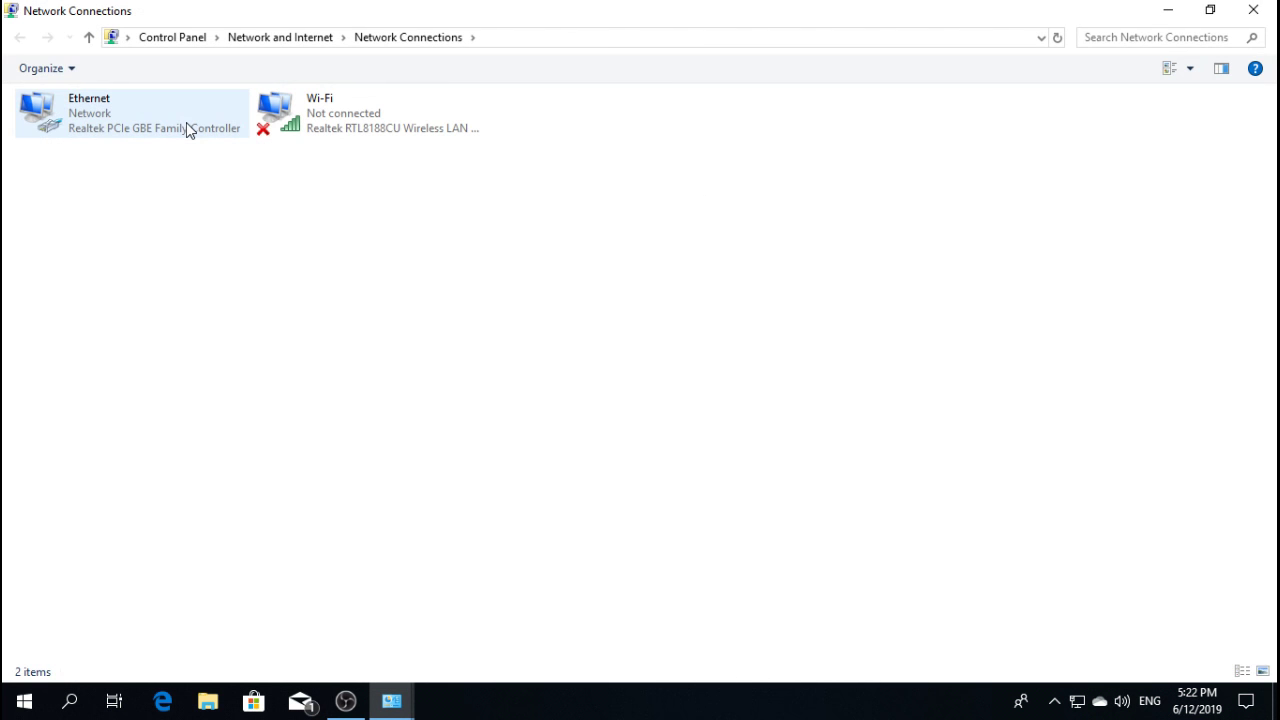
right_click(75, 116)
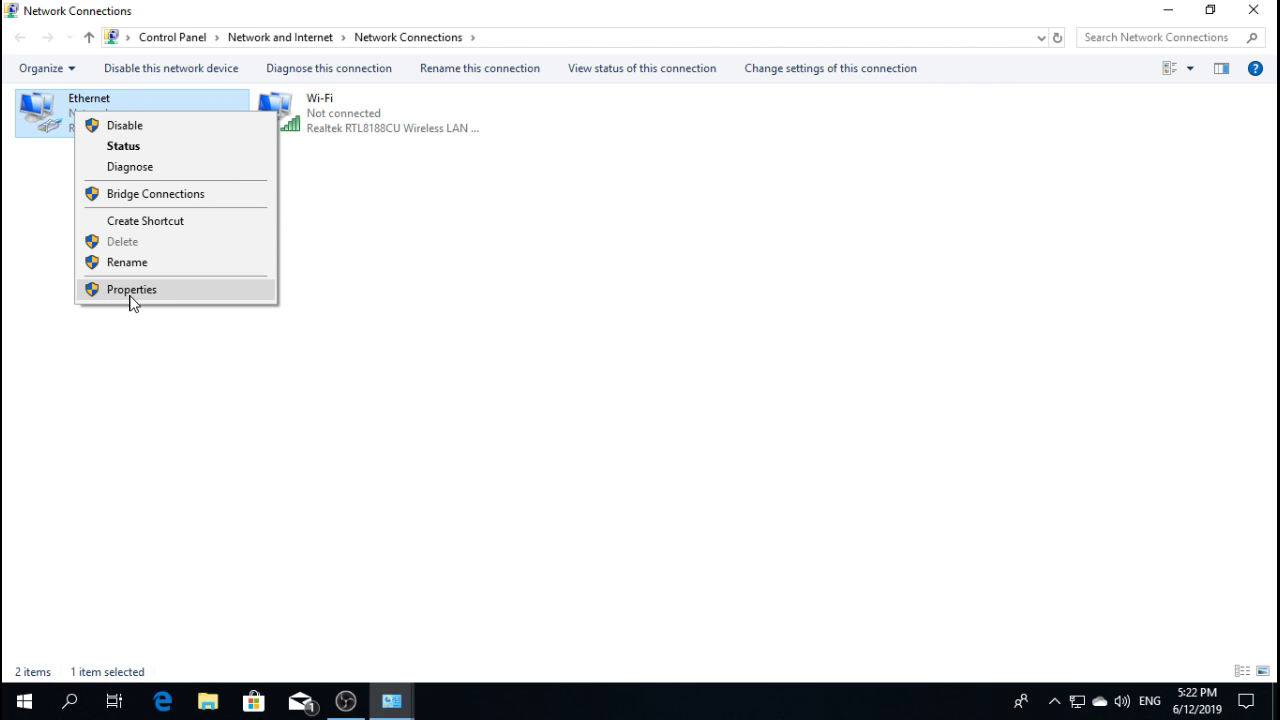
left_click(146, 291)
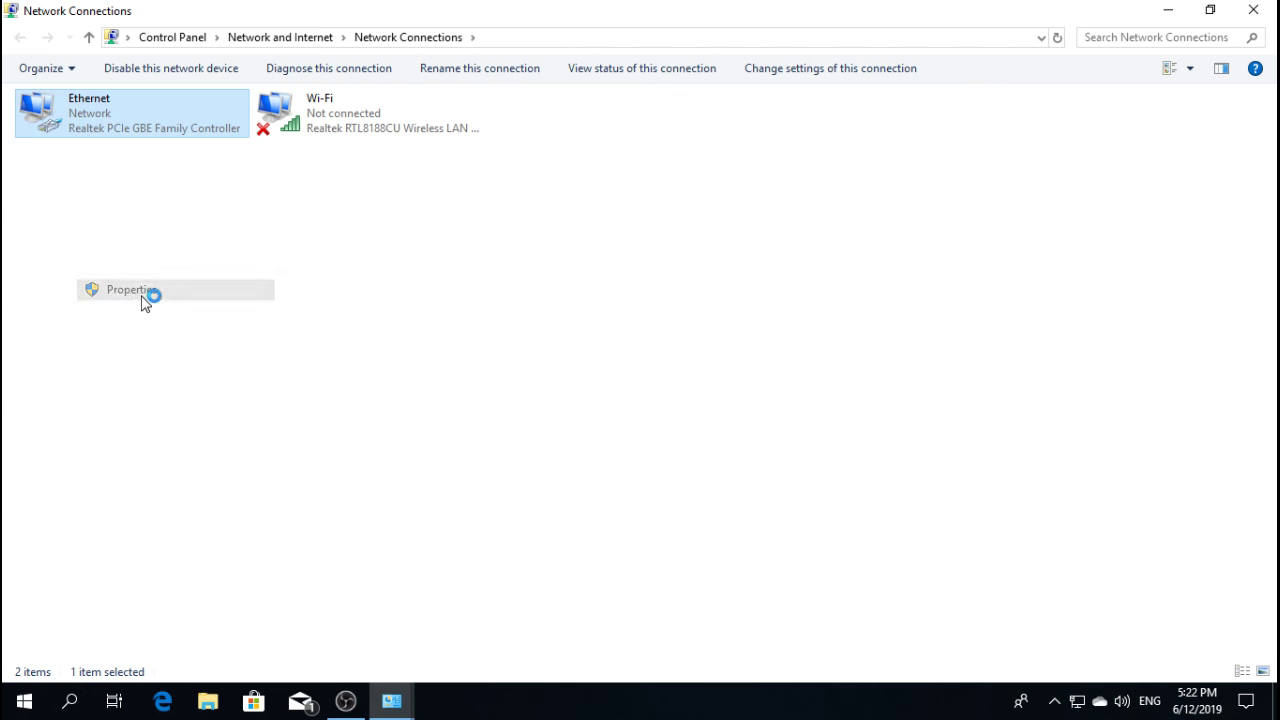
Check that Internet Protocol Version 4 (TCP/IPv4) obtains its IP and DNS server addresses automatically, and accept its properties.
left_click_drag(228, 90, 457, 107)
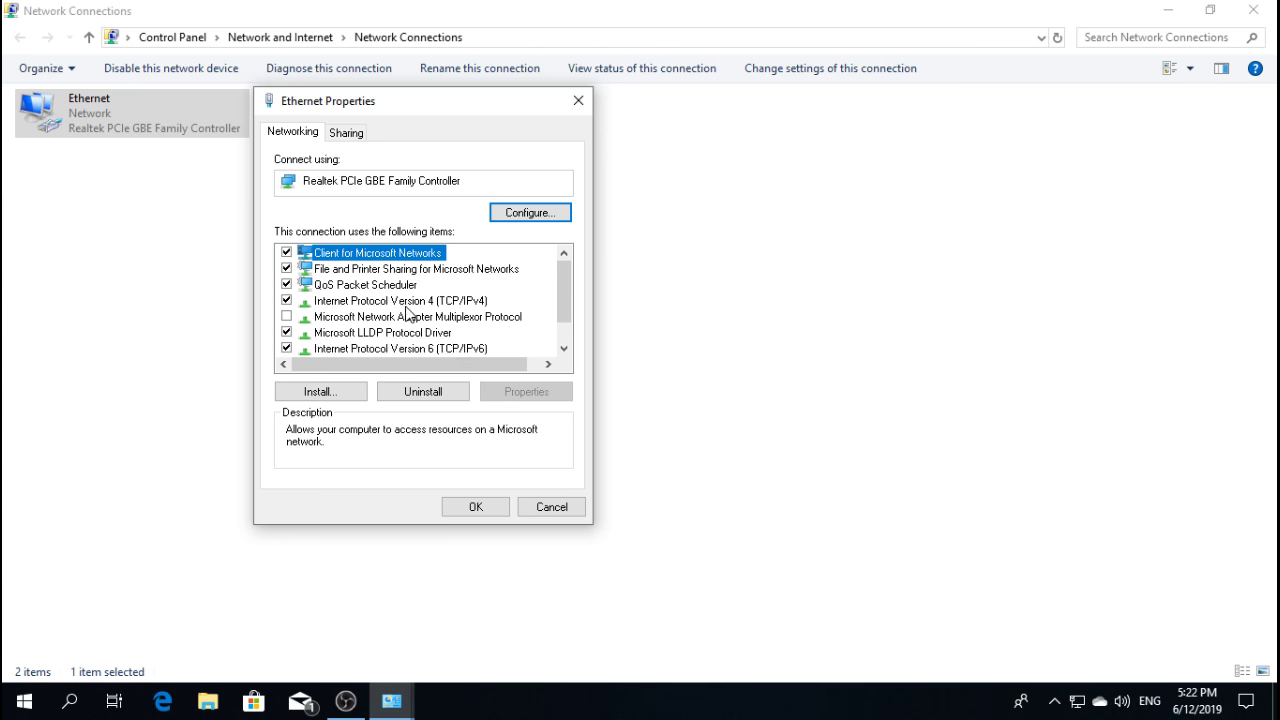
left_click(349, 309)
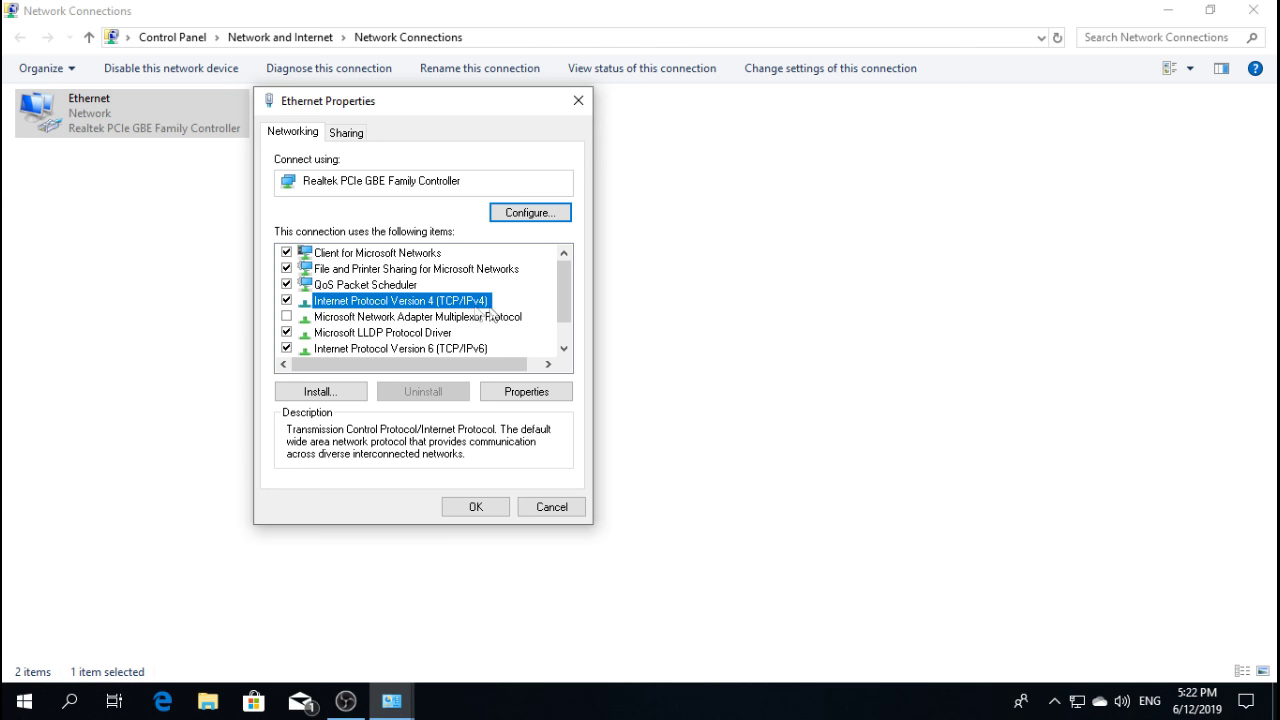
left_click(524, 390)
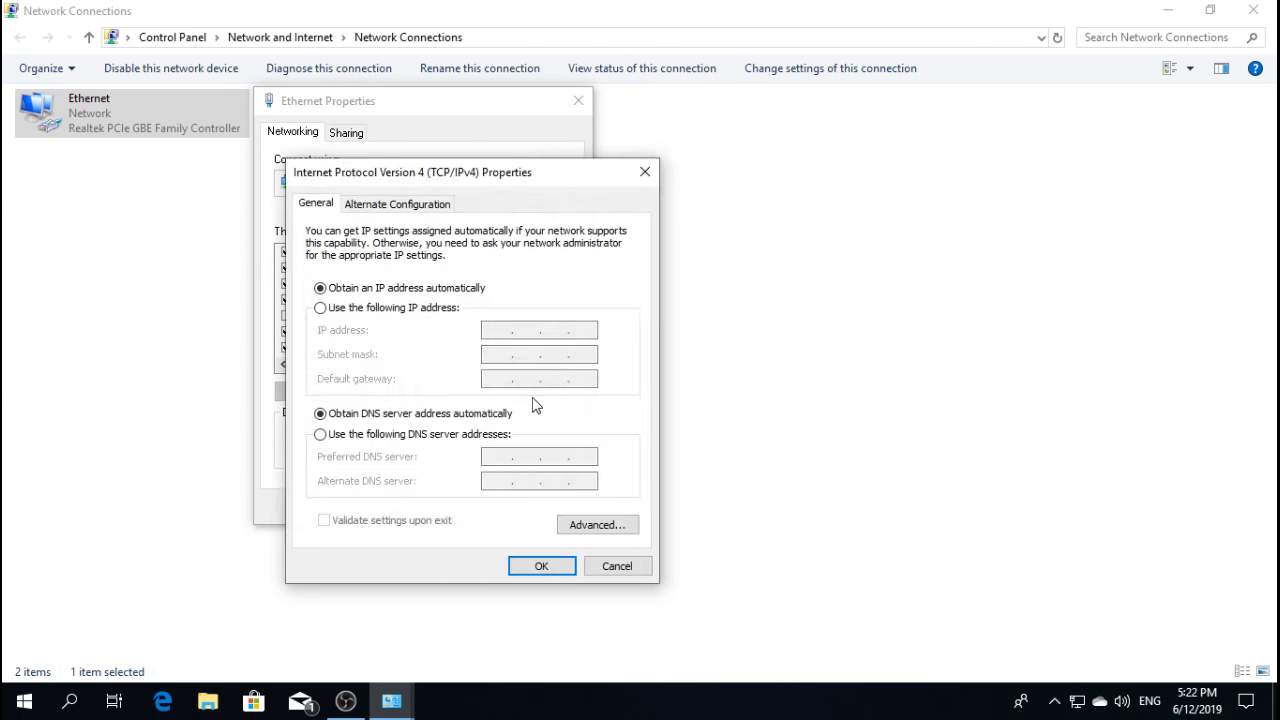
left_click_drag(500, 176, 612, 140)
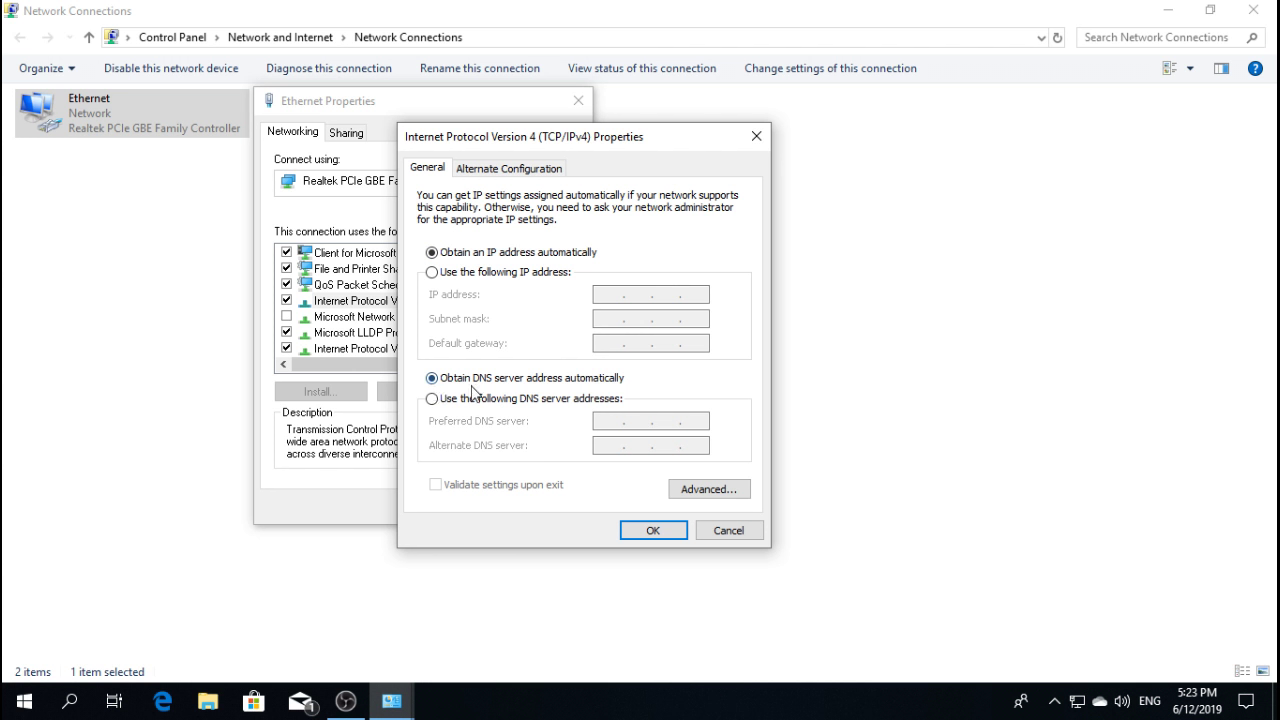
left_click(653, 531)
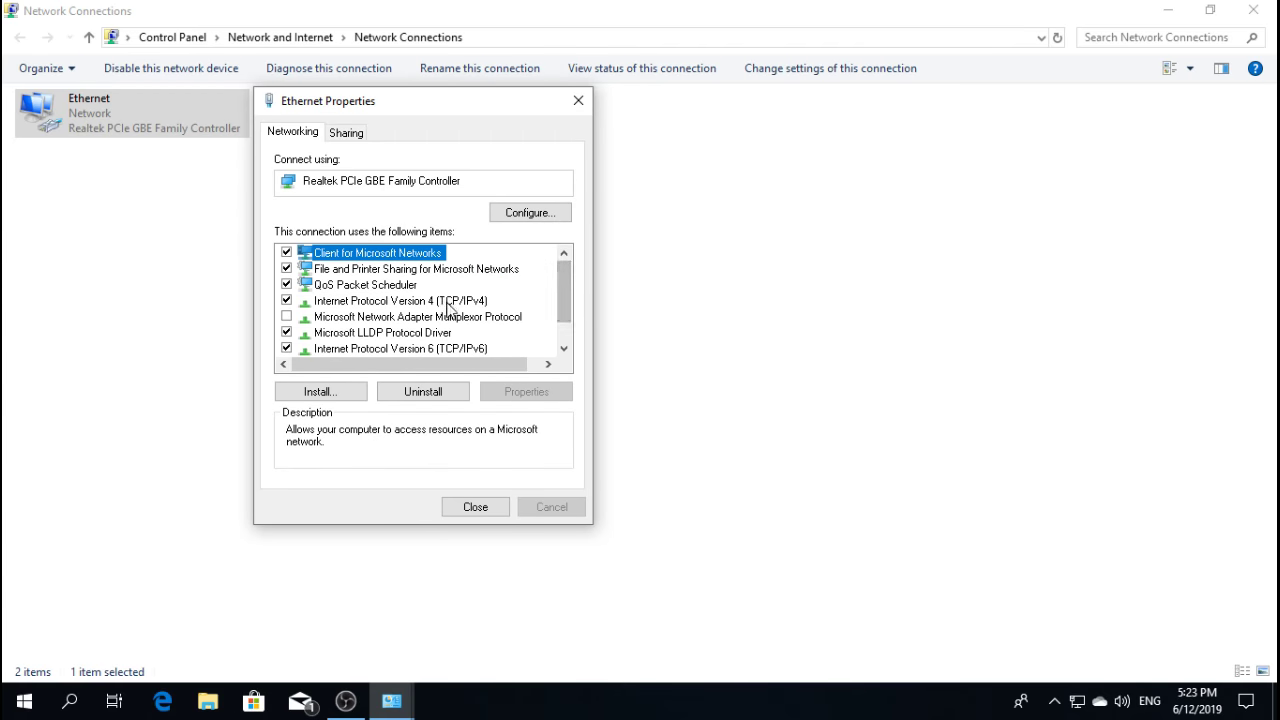
Check that Internet Protocol Version 6 (TCP/IPv6) uses automatic IPv6 and DNS addresses, accept its properties, and close the Ethernet properties.
left_click_drag(563, 313, 563, 326)
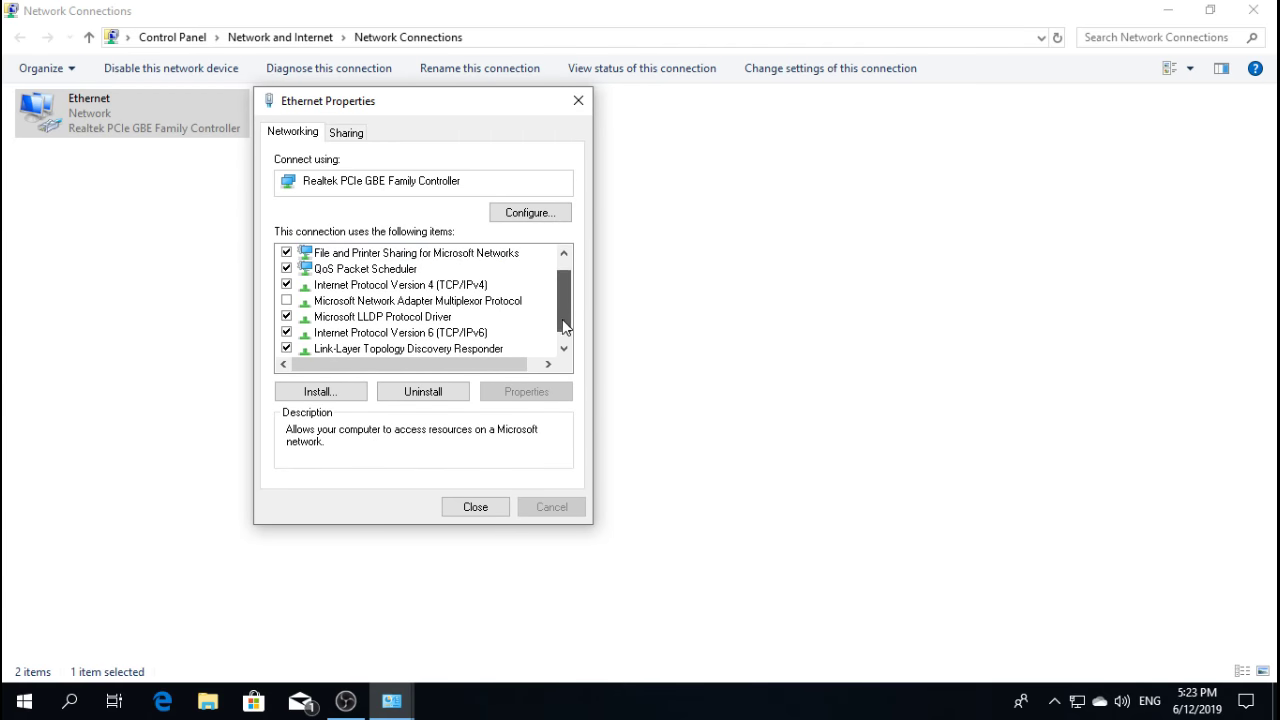
left_click(347, 336)
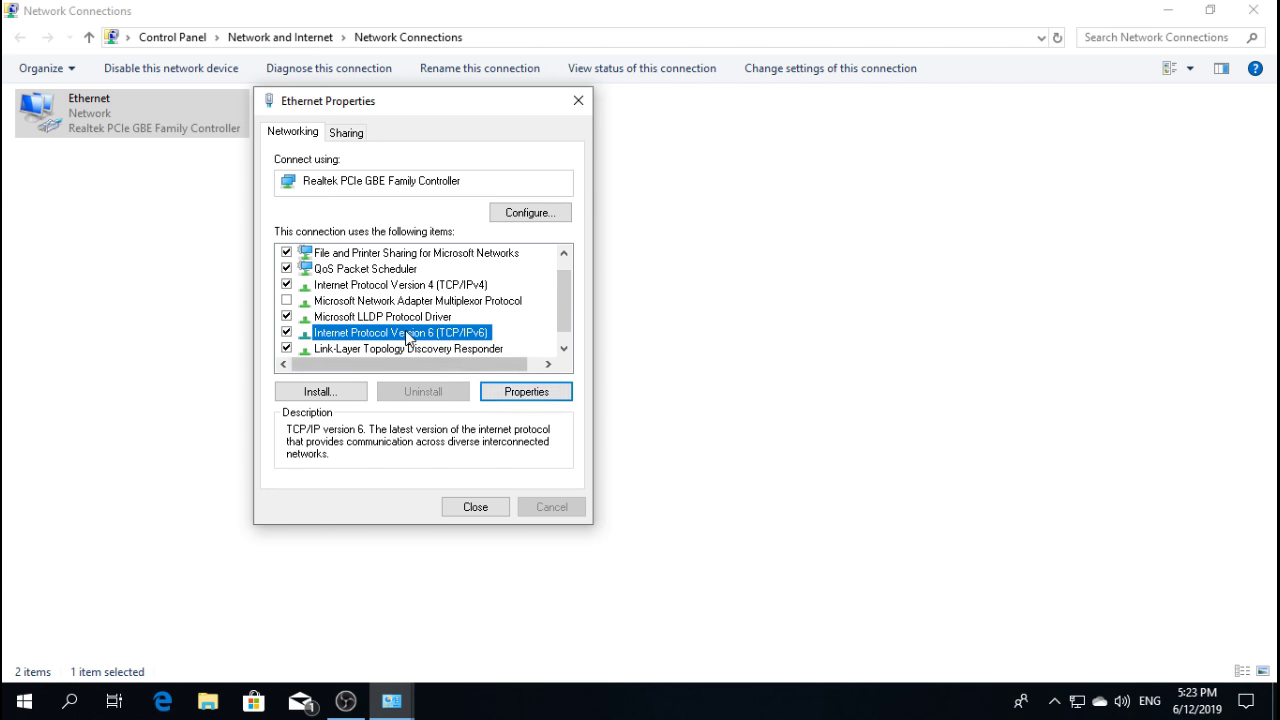
left_click(538, 395)
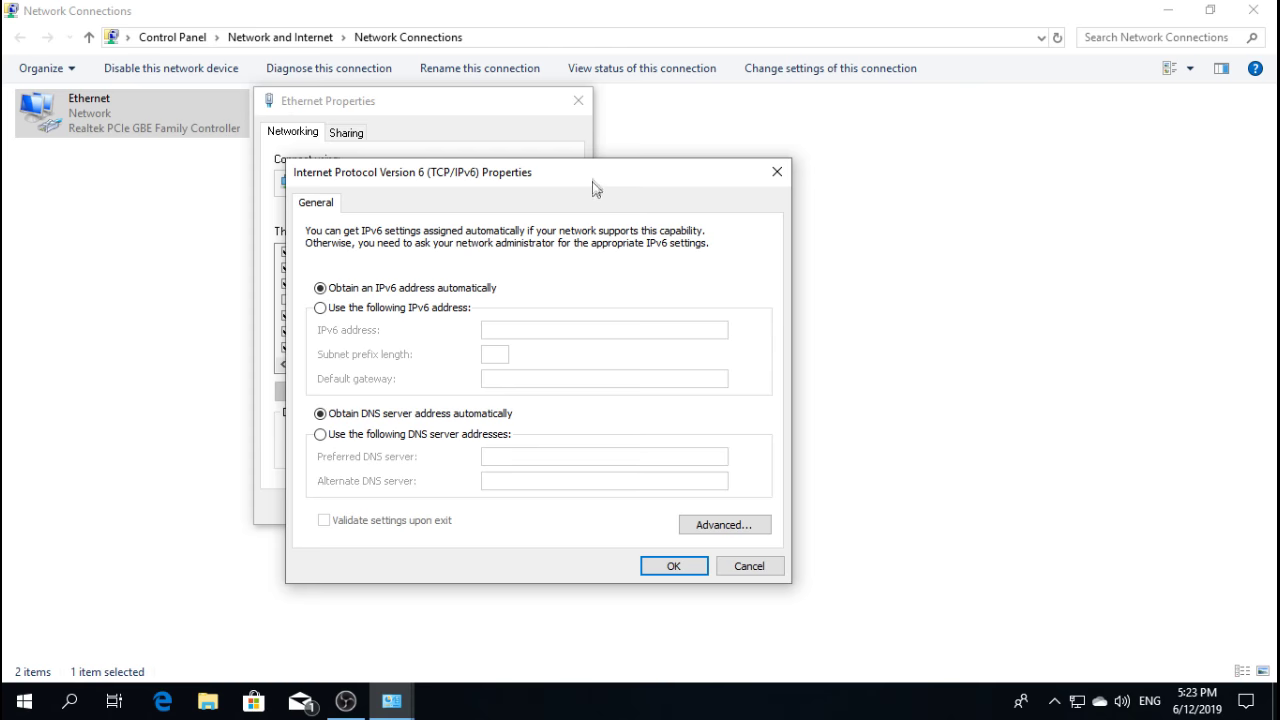
left_click_drag(592, 190, 618, 140)
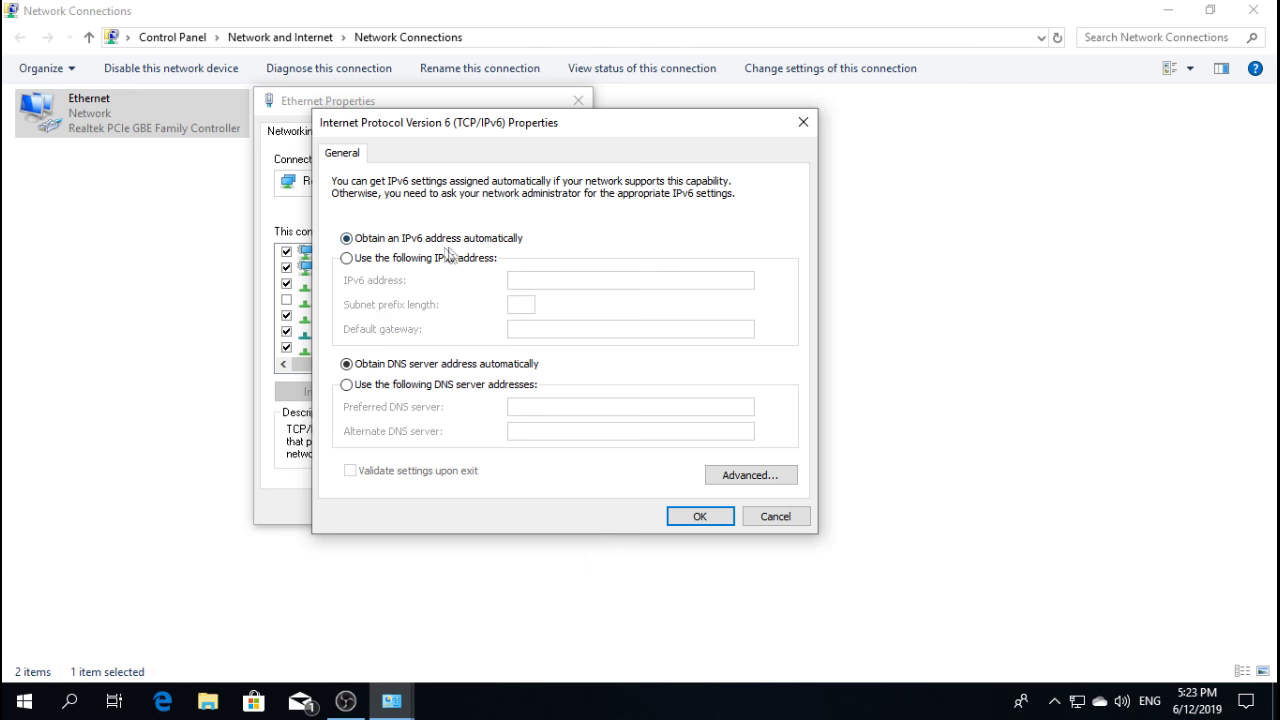
left_click(700, 516)
left_click(496, 508)
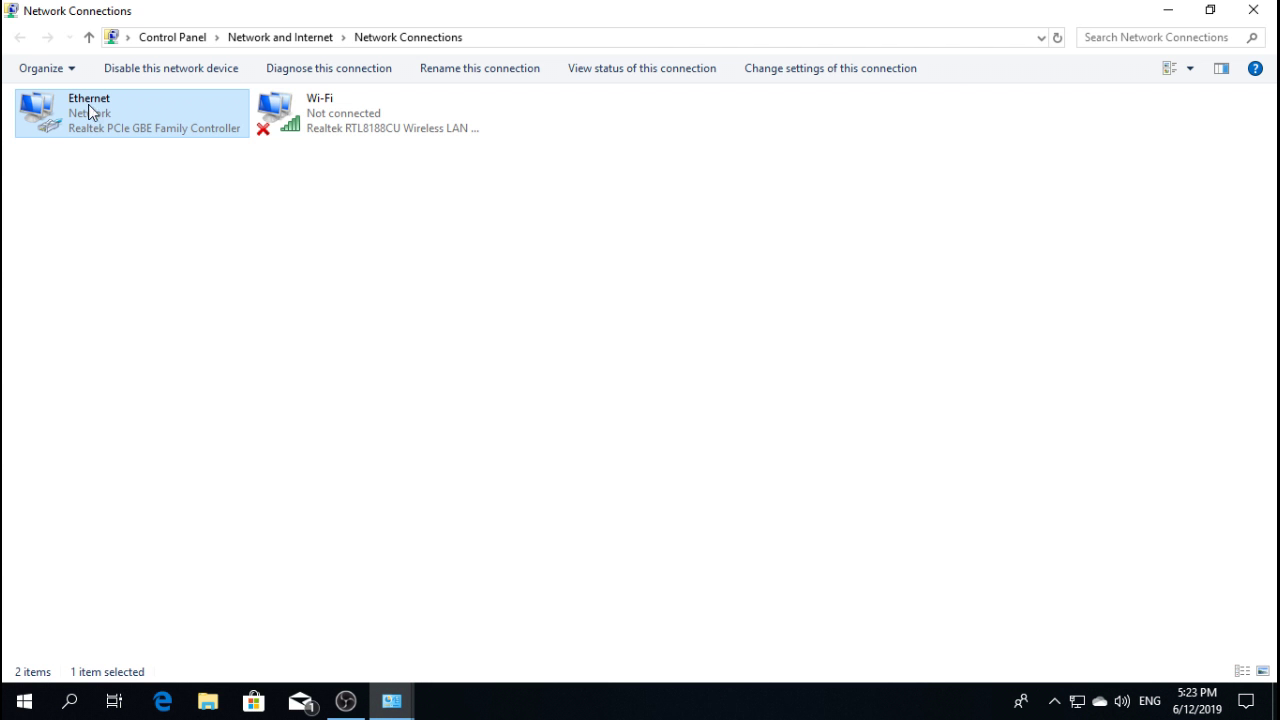
Restart the Ethernet adapter by disabling and re-enabling it, and check the network connection status.
right_click(190, 104)
left_click(222, 117)
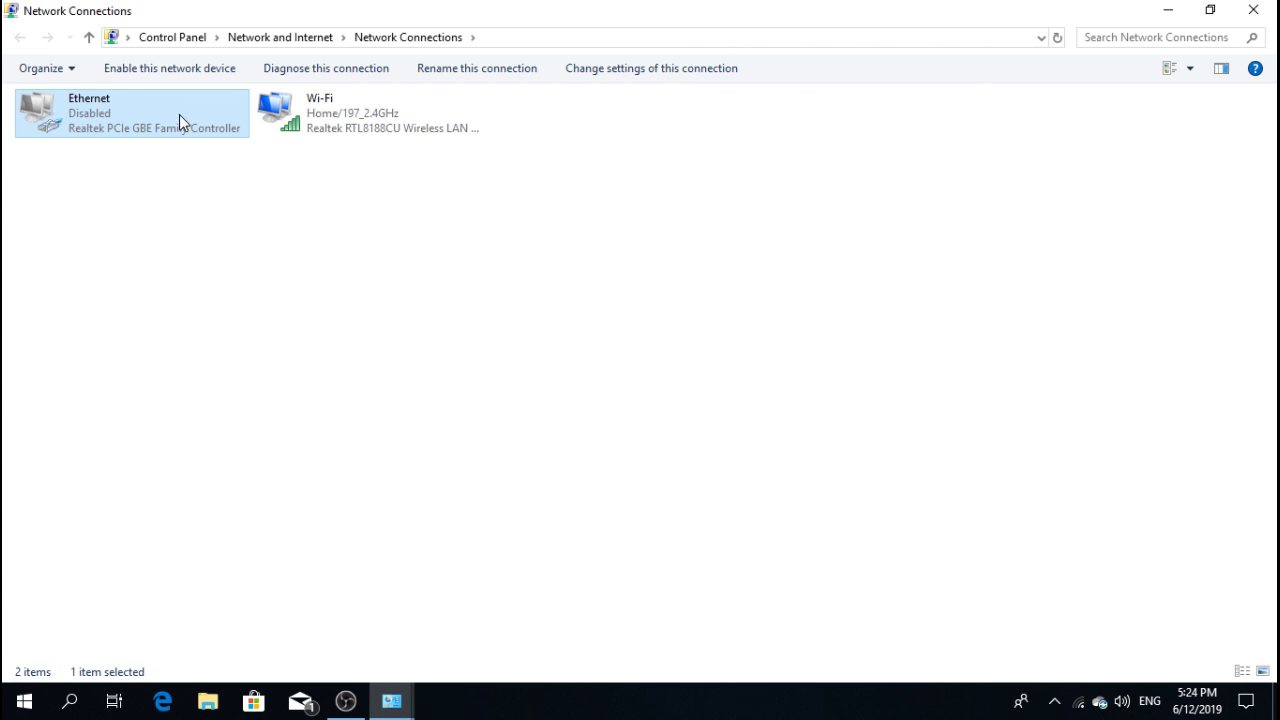
right_click(179, 117)
left_click(198, 129)
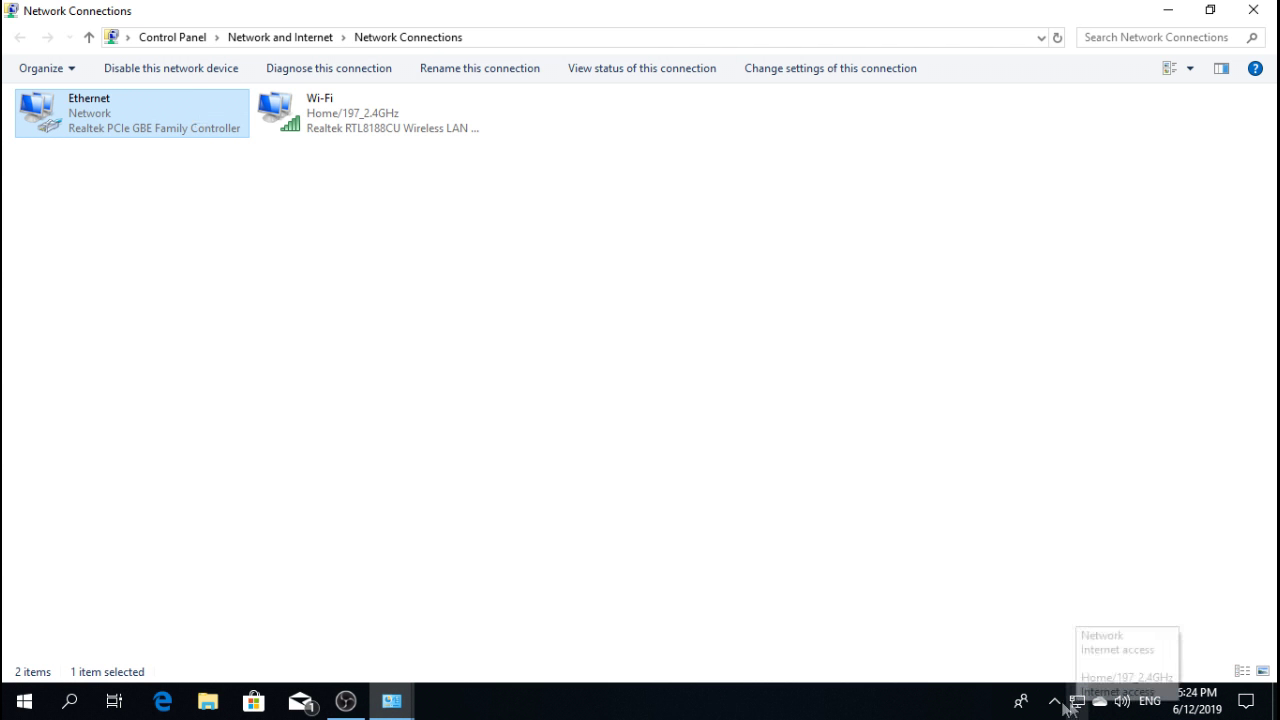
mouse_move(1070, 708)
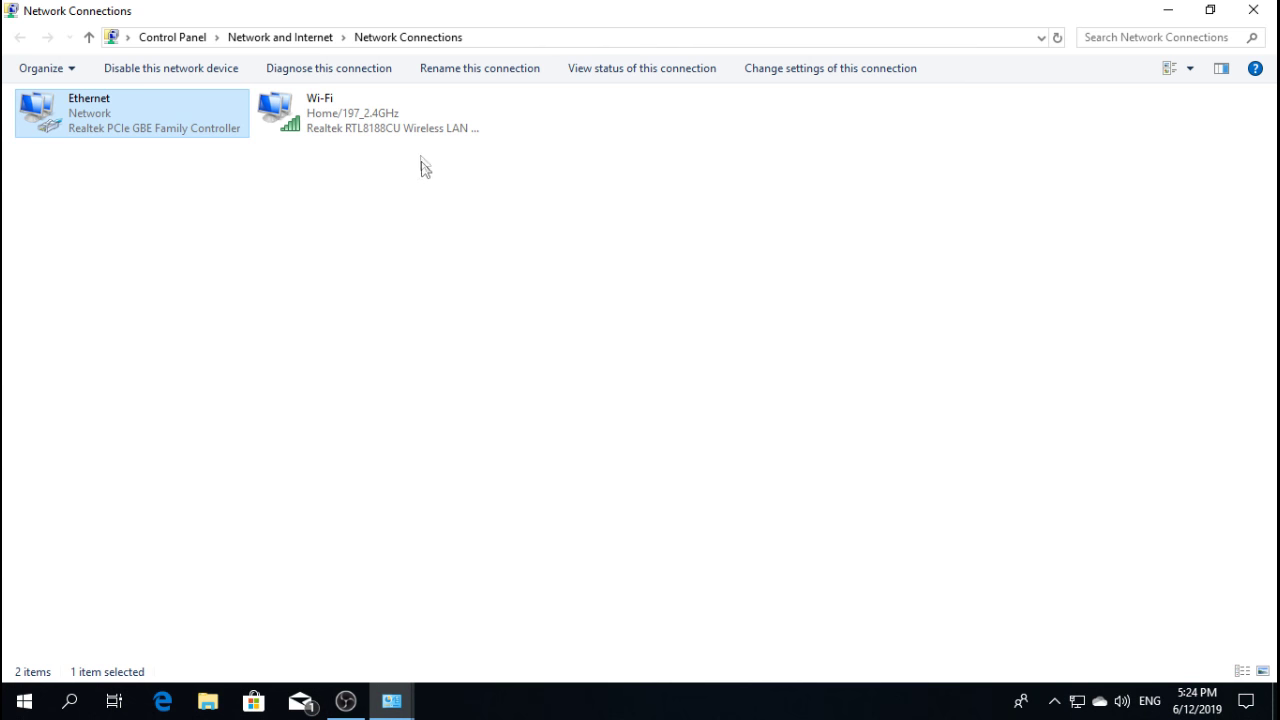
Disable the Wi-Fi adapter in the network connections.
right_click(388, 109)
left_click(405, 115)
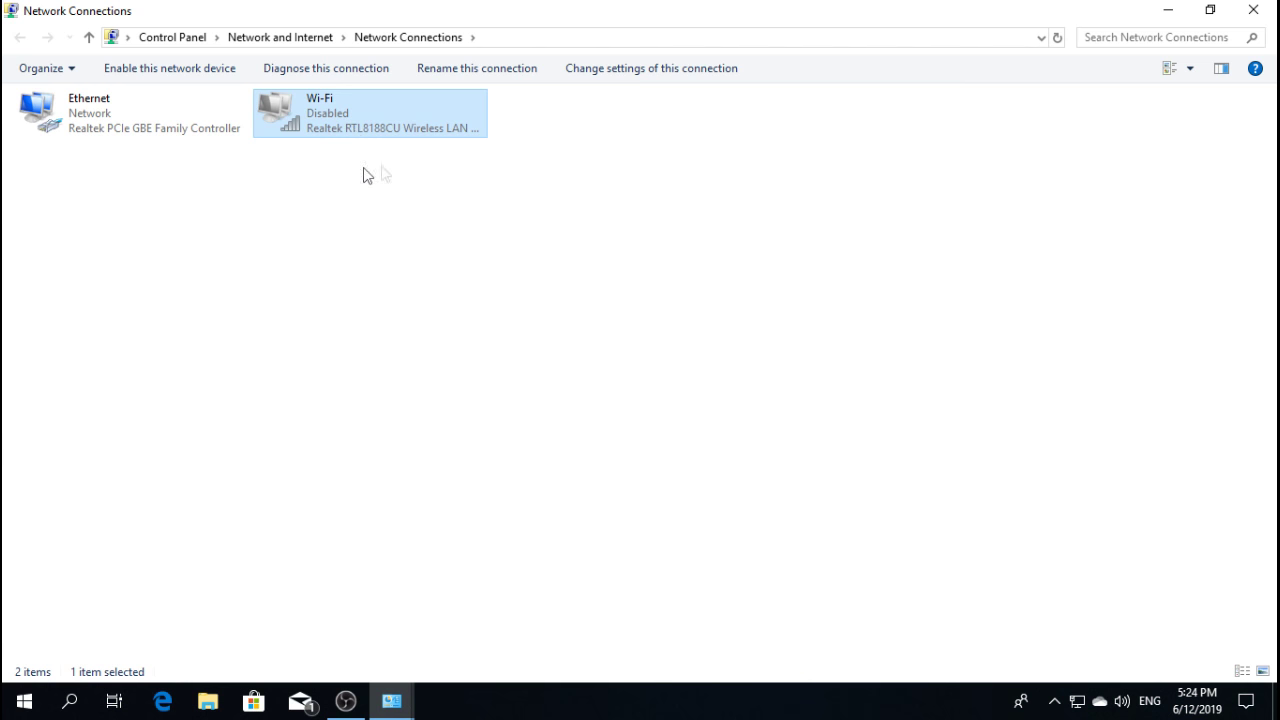
left_click(150, 128)
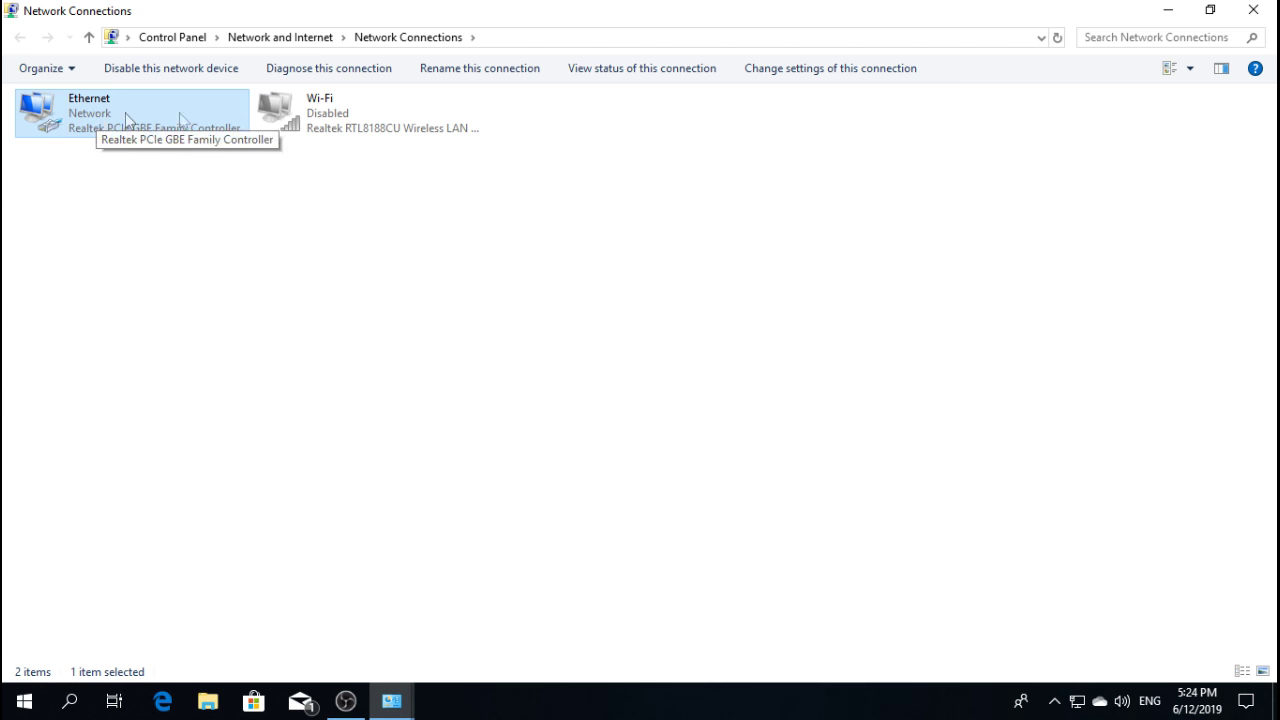
left_click(358, 117)
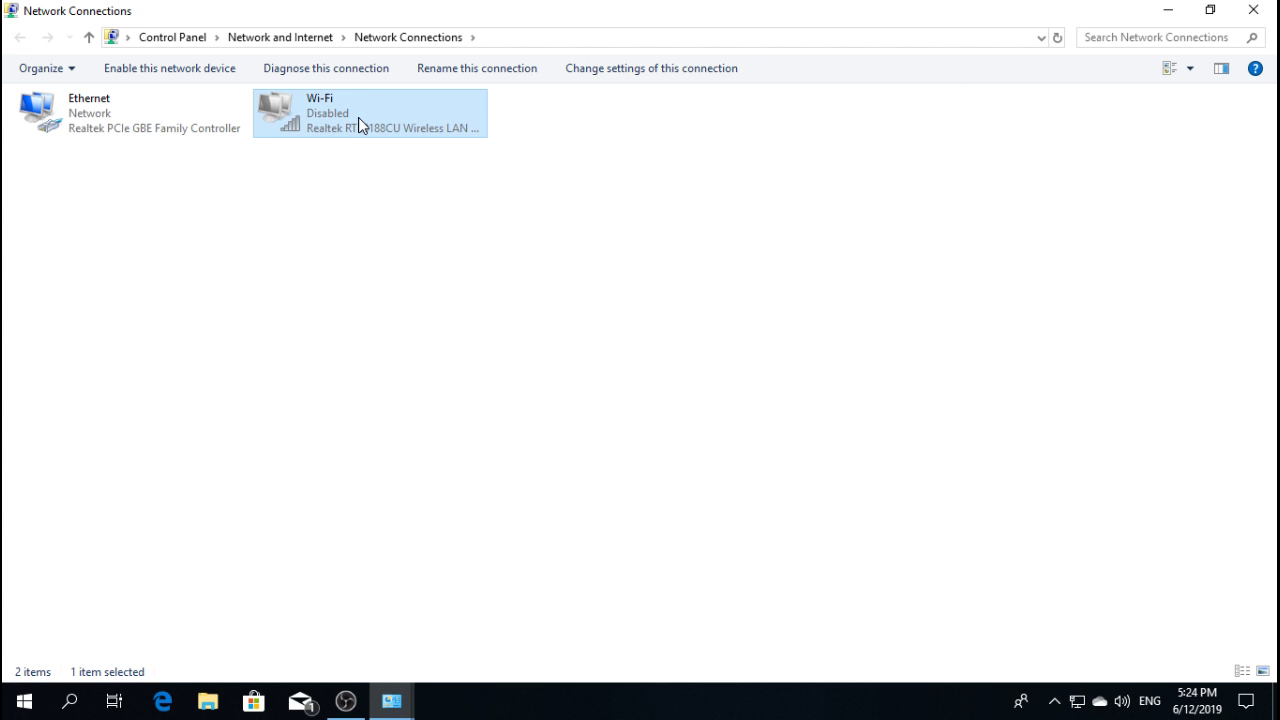